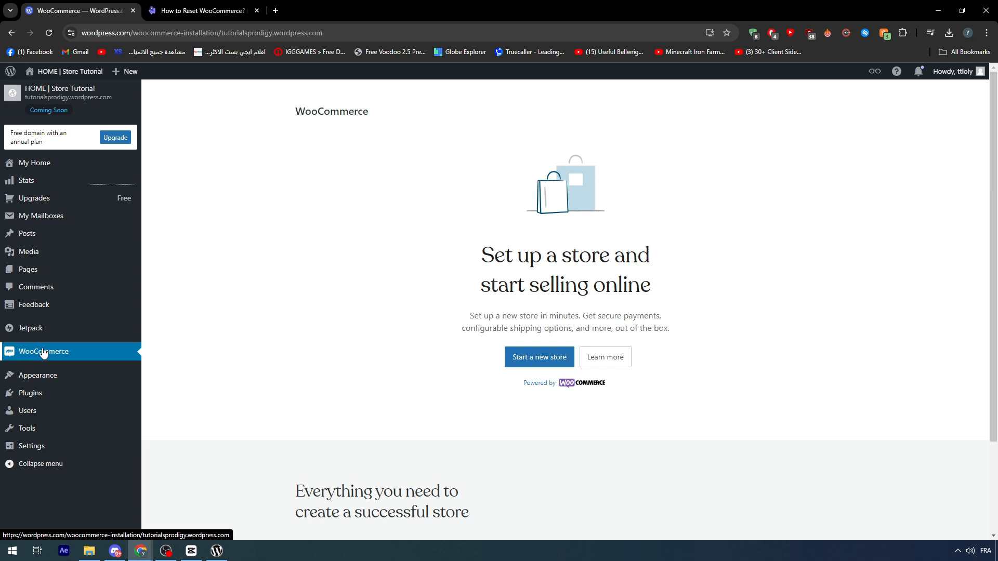
- Look over the WooCommerce store setup page and skim the Woostify article on how to reset WooCommerce
{"action": "scroll", "coordinate": [251, 363], "scroll_direction": "down", "scroll_amount": 2}
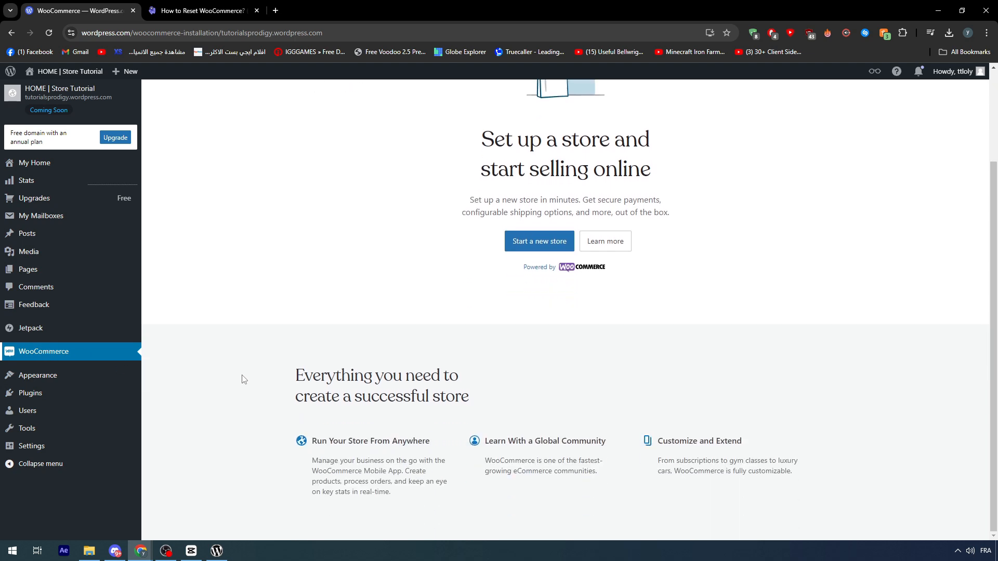
{"action": "scroll", "coordinate": [254, 389], "scroll_direction": "up", "scroll_amount": 2}
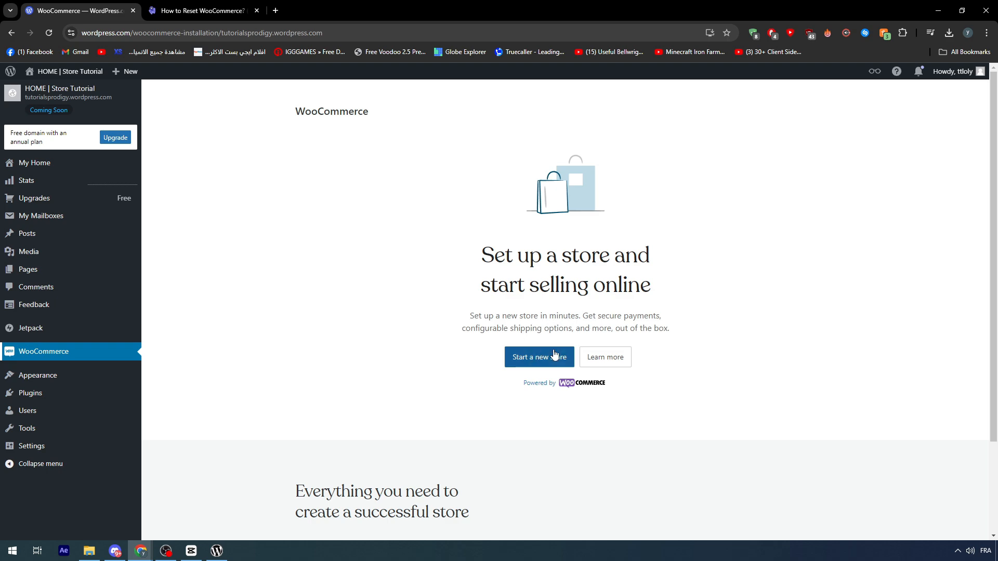
{"action": "left_click", "coordinate": [229, 13]}
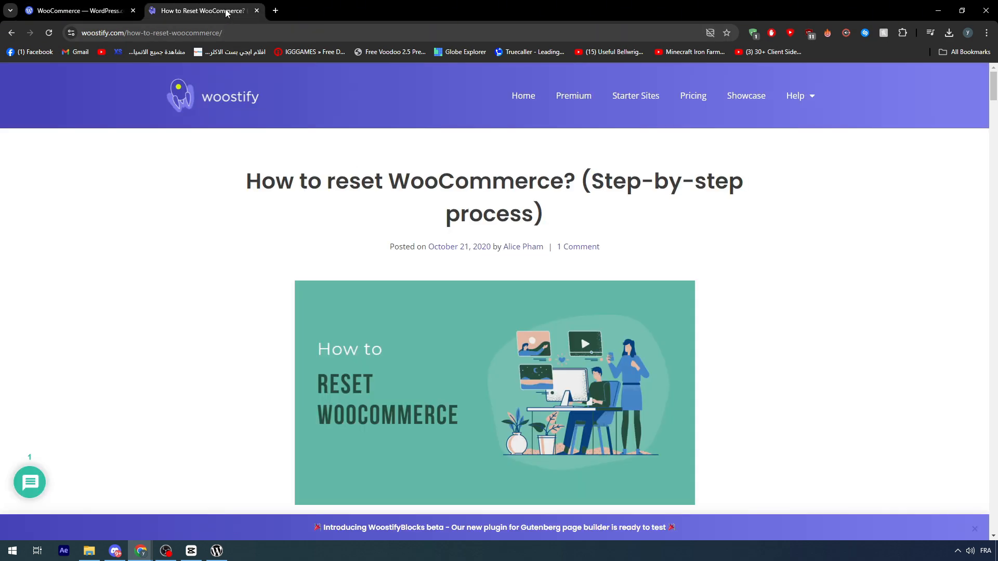
{"action": "scroll", "coordinate": [336, 314], "scroll_direction": "down", "scroll_amount": 4}
{"action": "scroll", "coordinate": [335, 313], "scroll_direction": "down", "scroll_amount": 13}
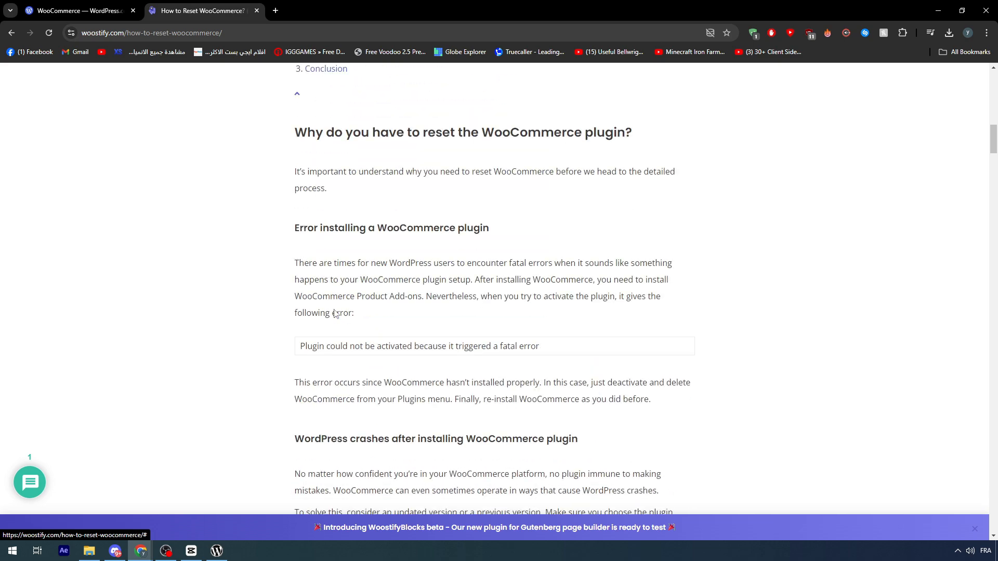
{"action": "scroll", "coordinate": [335, 310], "scroll_direction": "down", "scroll_amount": 13}
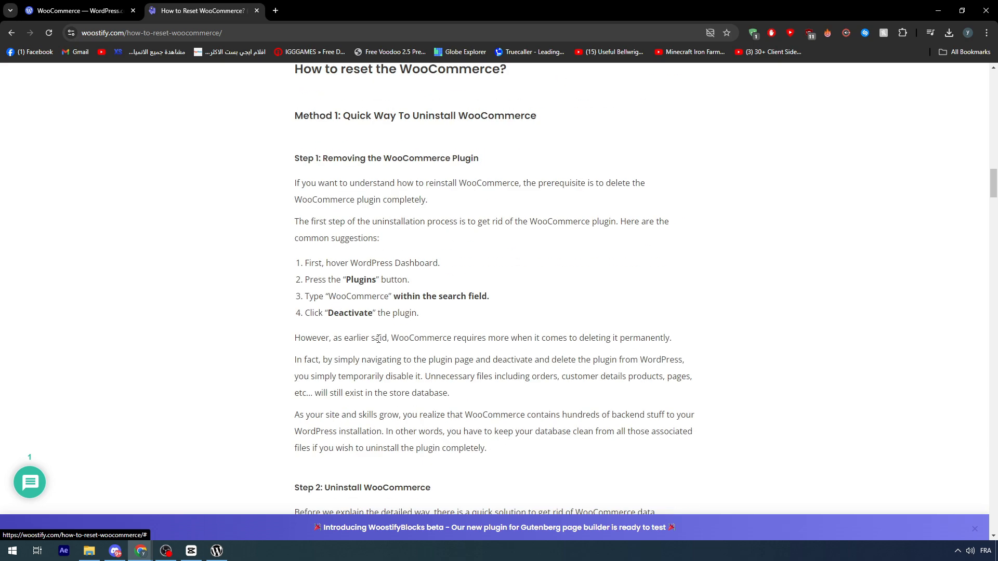
{"action": "scroll", "coordinate": [379, 339], "scroll_direction": "up", "scroll_amount": 20}
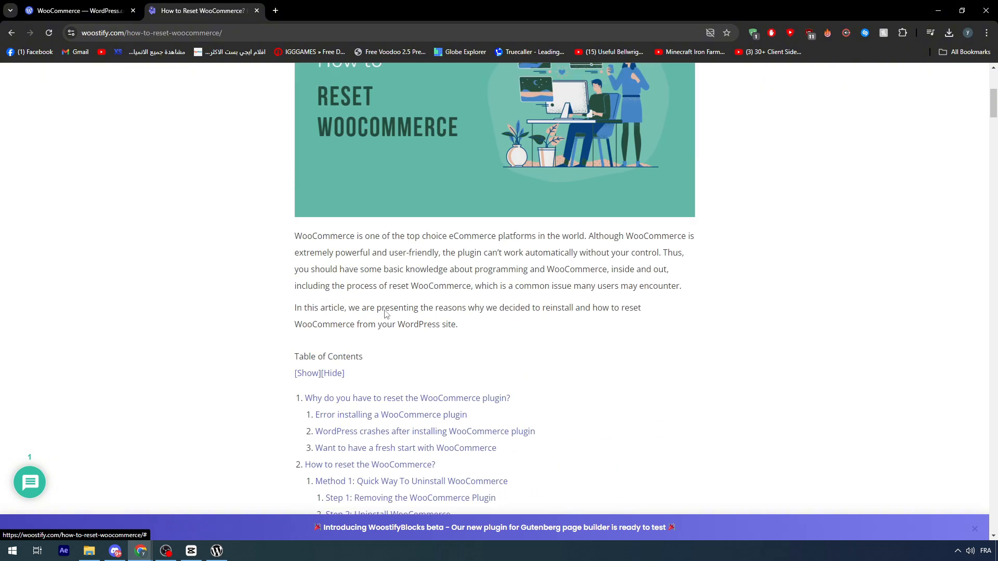
{"action": "scroll", "coordinate": [387, 314], "scroll_direction": "up", "scroll_amount": 6}
{"action": "left_click_drag", "start_coordinate": [529, 181], "coordinate": [390, 183]}
{"action": "left_click", "coordinate": [397, 185]}
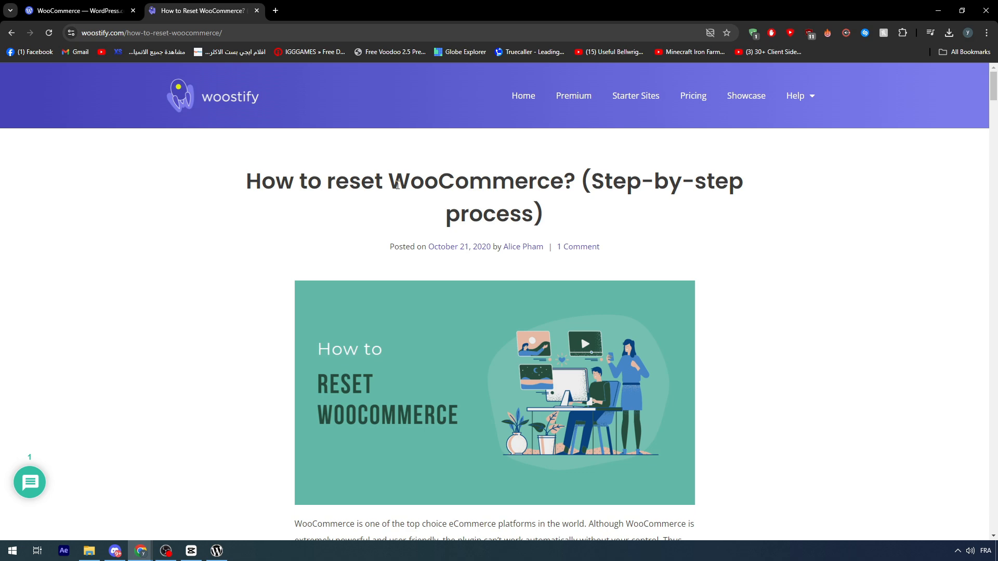
- Examine the article's table of contents and the opening of its section on why to reset the WooCommerce plugin
{"action": "scroll", "coordinate": [419, 247], "scroll_direction": "down", "scroll_amount": 9}
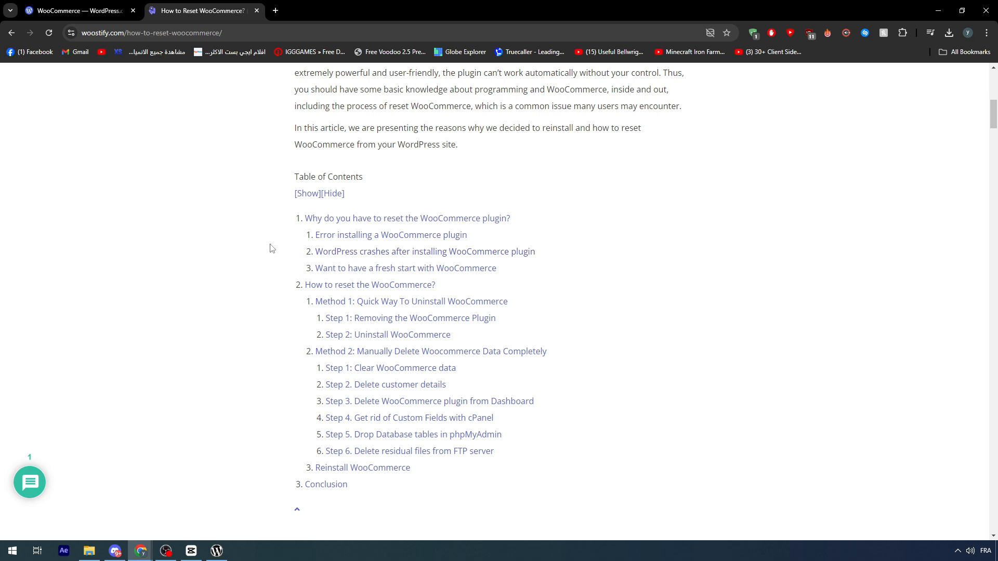
{"action": "scroll", "coordinate": [282, 244], "scroll_direction": "down", "scroll_amount": 1}
{"action": "scroll", "coordinate": [282, 244], "scroll_direction": "down", "scroll_amount": 8}
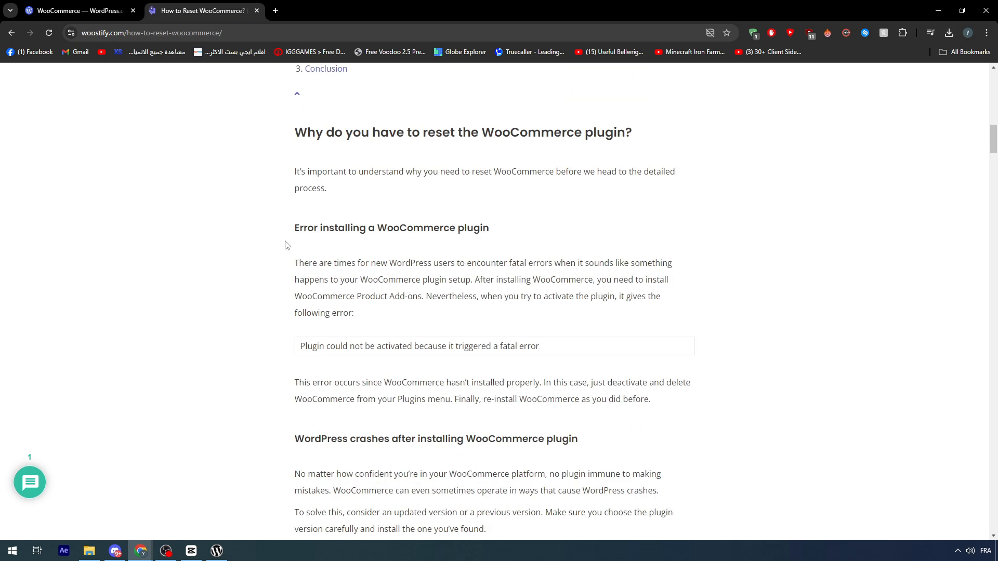
{"action": "scroll", "coordinate": [287, 244], "scroll_direction": "up", "scroll_amount": 1}
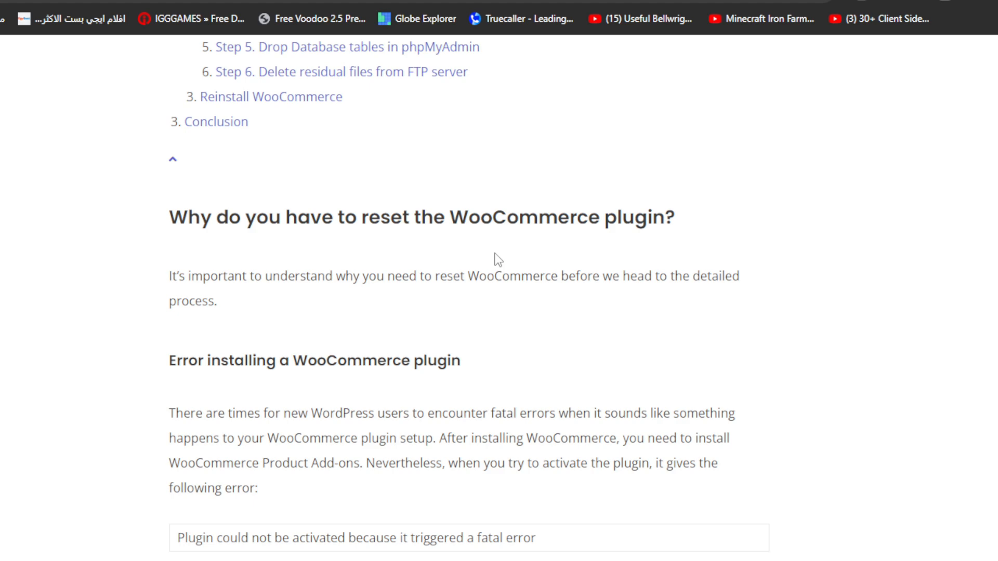
{"action": "scroll", "coordinate": [498, 258], "scroll_direction": "down", "scroll_amount": 2}
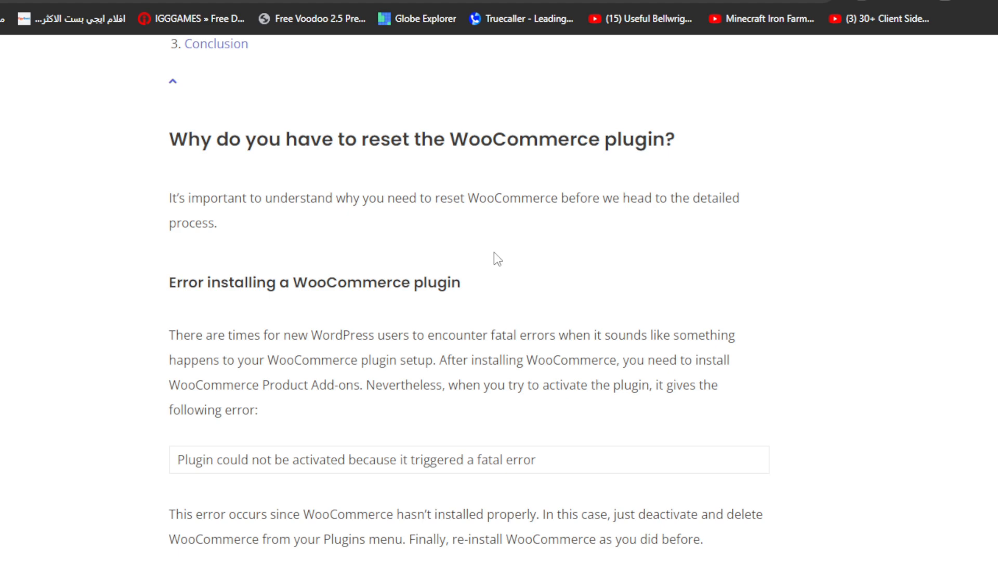
- Check and minimise the Bitnami WordPress setup window, and allow Apache HTTP Server to communicate on private networks
{"action": "left_click", "coordinate": [119, 6]}
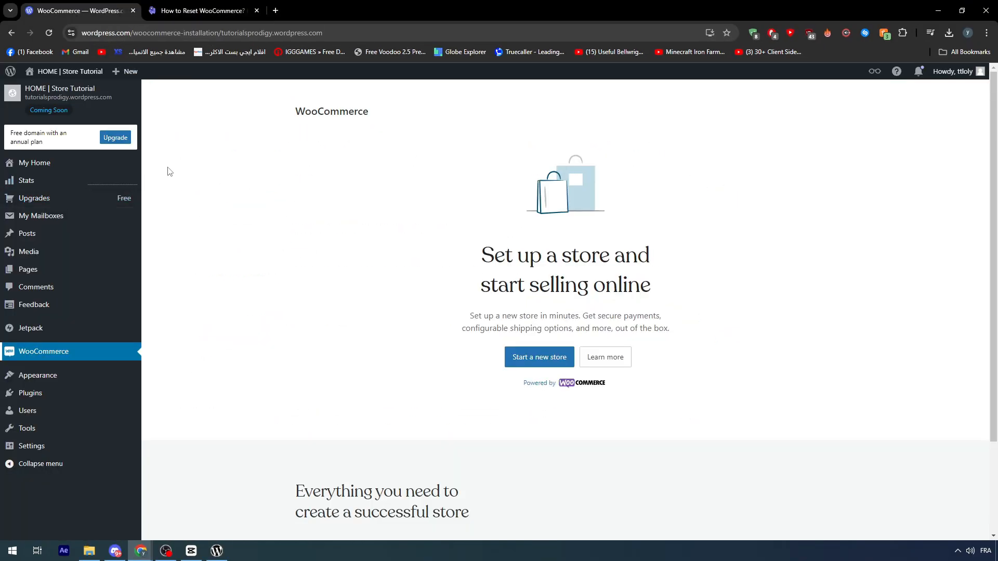
{"action": "mouse_move", "coordinate": [30, 93]}
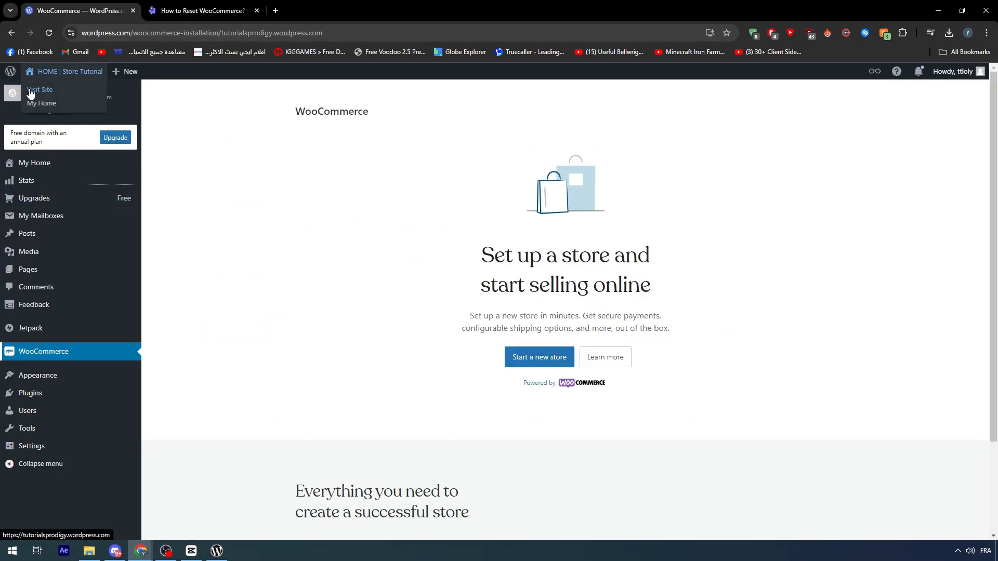
{"action": "left_click", "coordinate": [217, 551]}
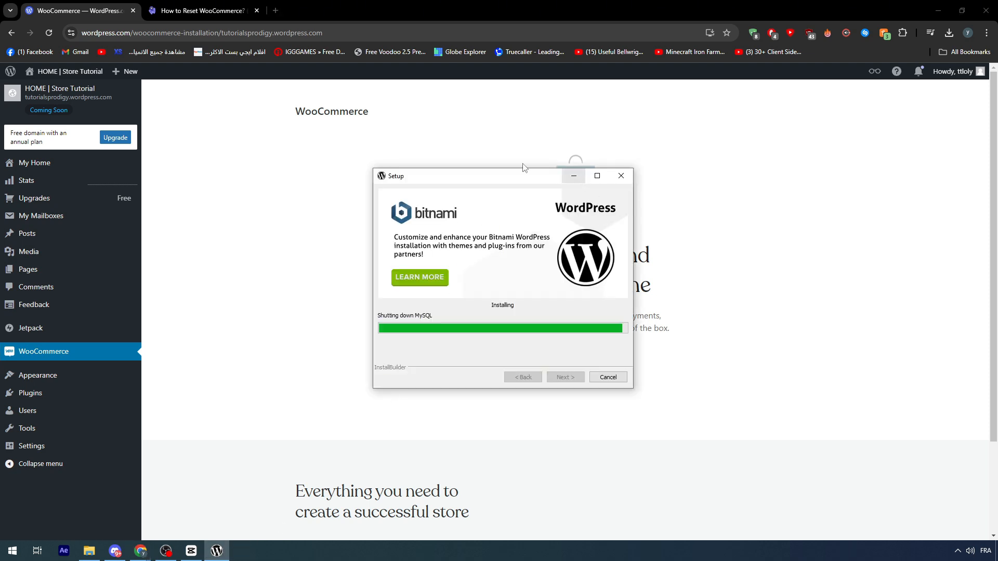
{"action": "left_click", "coordinate": [573, 178]}
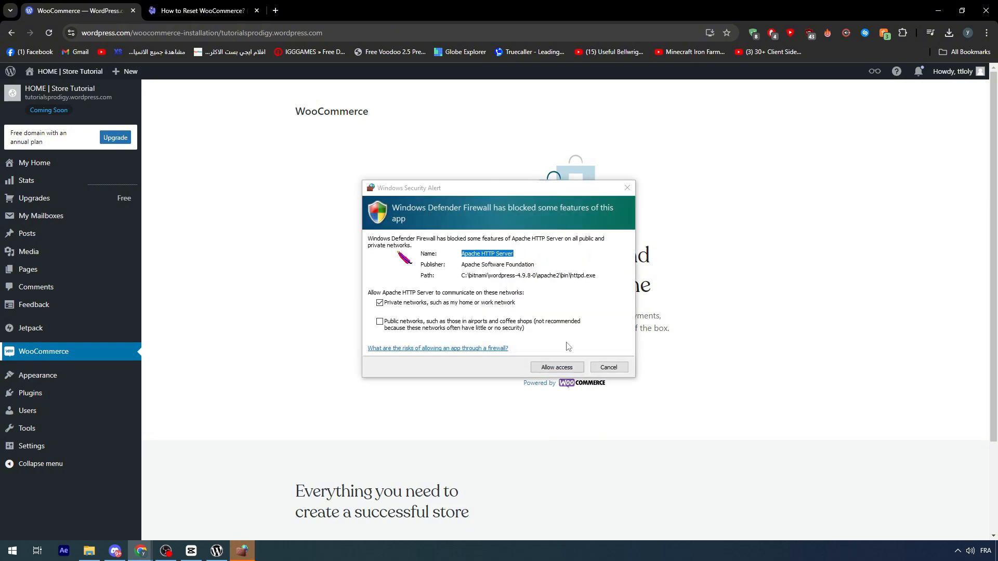
{"action": "left_click", "coordinate": [557, 367]}
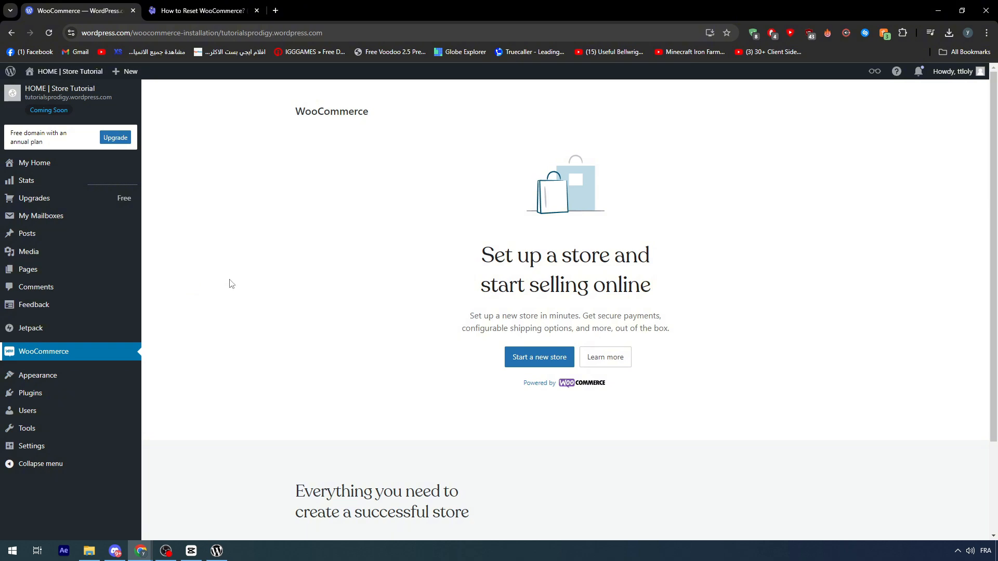
- Return to the Woostify article and review the section on errors when installing a WooCommerce plugin
{"action": "left_click", "coordinate": [204, 13]}
{"action": "scroll", "coordinate": [386, 223], "scroll_direction": "up", "scroll_amount": 2}
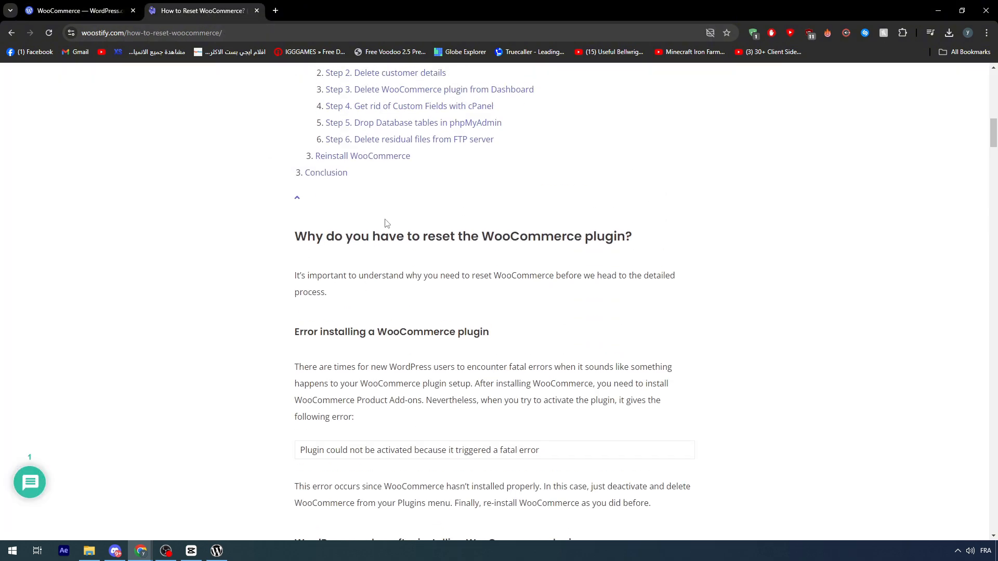
{"action": "scroll", "coordinate": [463, 373], "scroll_direction": "up", "scroll_amount": 2}
{"action": "scroll", "coordinate": [392, 390], "scroll_direction": "down", "scroll_amount": 3}
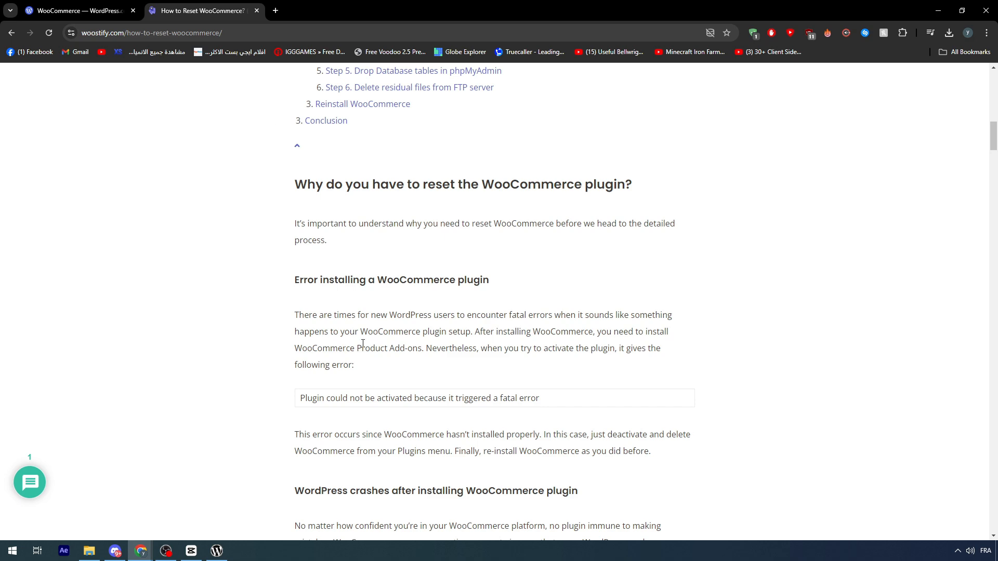
- Open the WordPress site's My Home dashboard, look through it and dismiss the notice about the moved Reader
{"action": "left_click", "coordinate": [120, 11]}
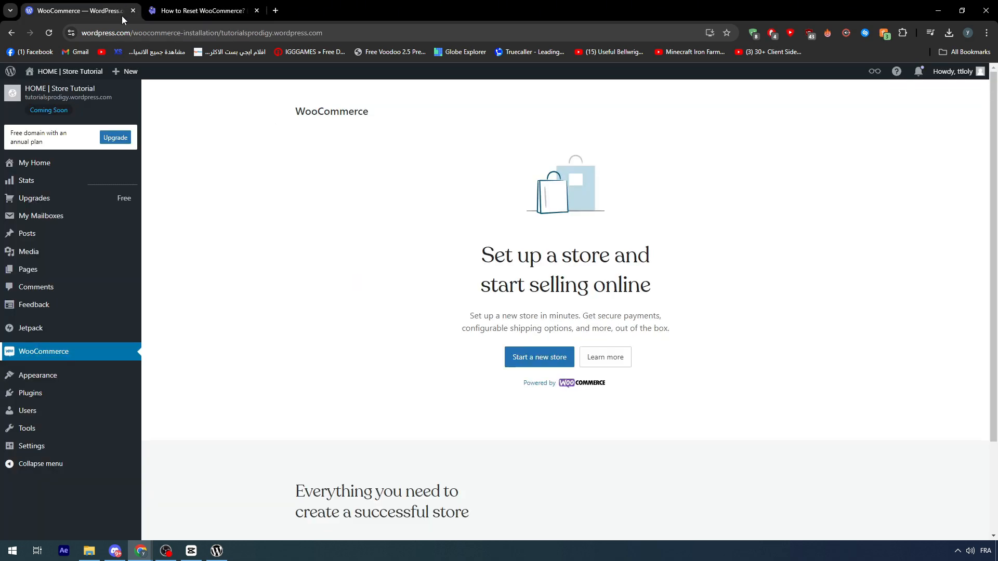
{"action": "left_click", "coordinate": [61, 171]}
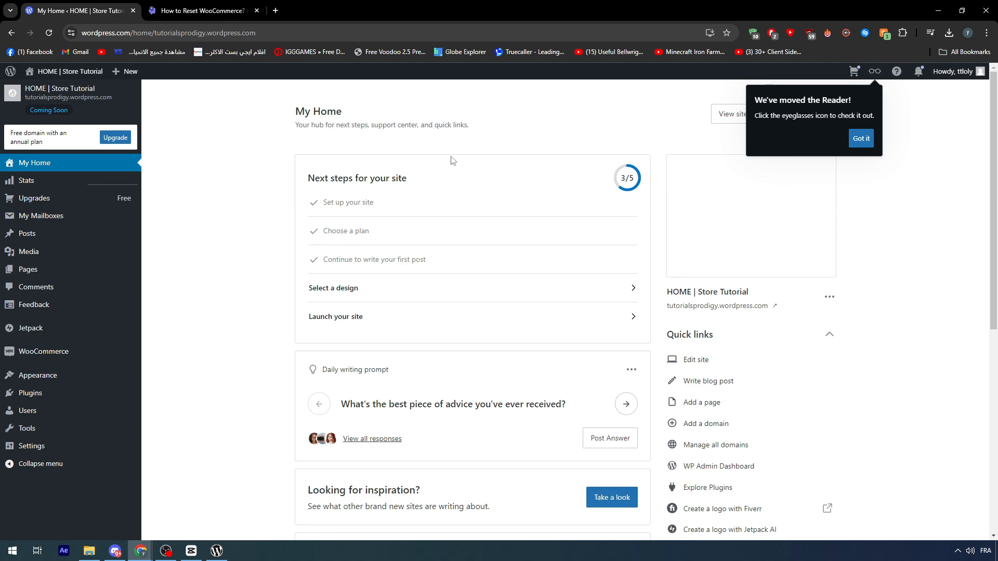
{"action": "scroll", "coordinate": [452, 165], "scroll_direction": "down", "scroll_amount": 7}
{"action": "scroll", "coordinate": [468, 299], "scroll_direction": "up", "scroll_amount": 1}
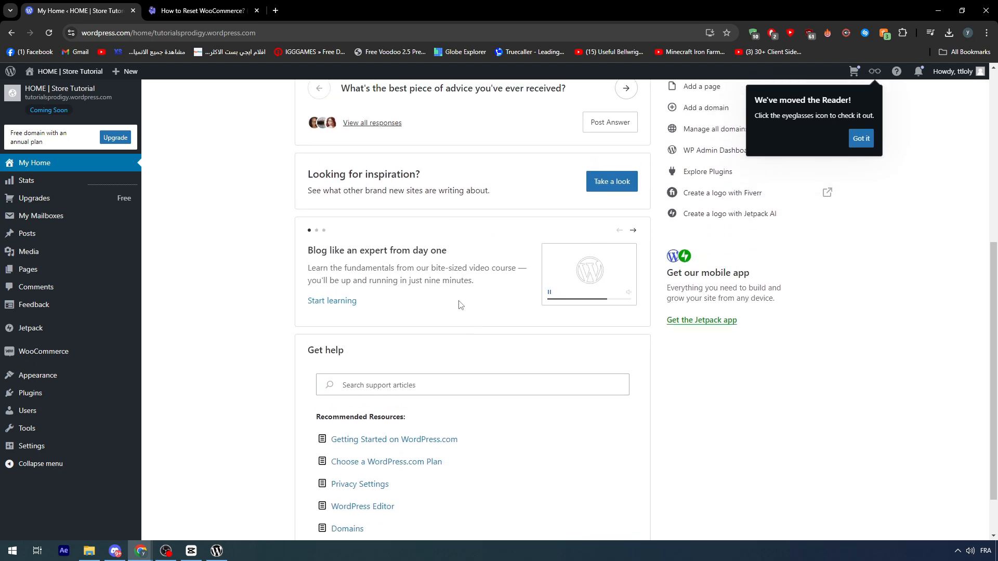
{"action": "scroll", "coordinate": [460, 306], "scroll_direction": "up", "scroll_amount": 4}
{"action": "left_click", "coordinate": [861, 139]}
{"action": "scroll", "coordinate": [480, 198], "scroll_direction": "up", "scroll_amount": 3}
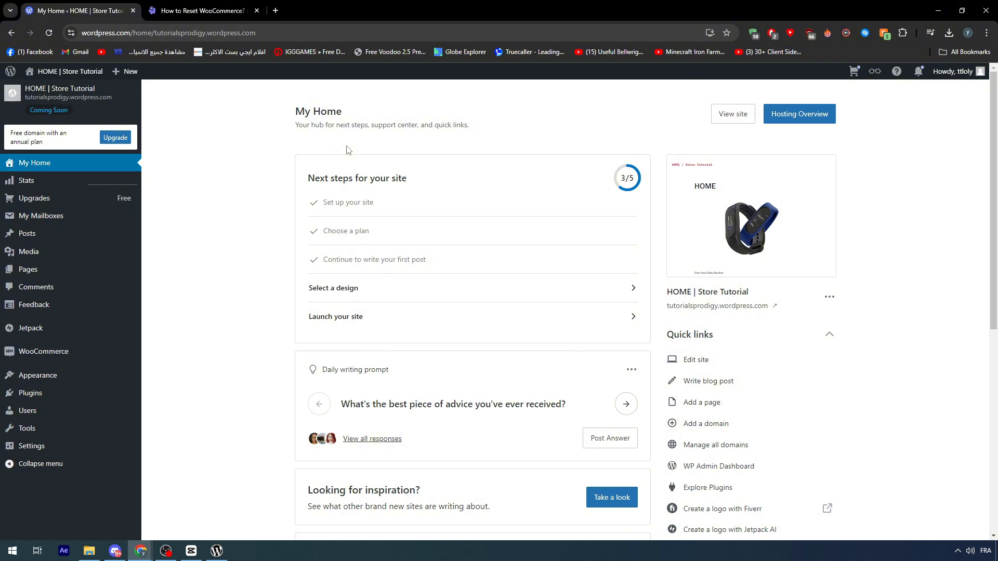
- Read the article's remaining reasons for a reset, covering WordPress crashes and a fresh start with WooCommerce
{"action": "left_click", "coordinate": [215, 10]}
{"action": "scroll", "coordinate": [334, 375], "scroll_direction": "down", "scroll_amount": 1}
{"action": "scroll", "coordinate": [334, 375], "scroll_direction": "down", "scroll_amount": 3}
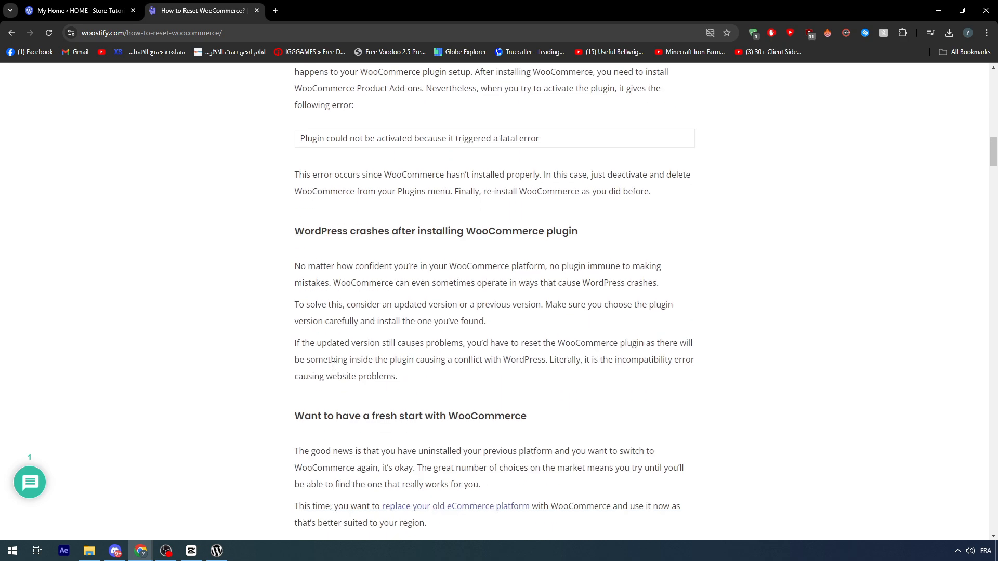
{"action": "scroll", "coordinate": [333, 364], "scroll_direction": "down", "scroll_amount": 4}
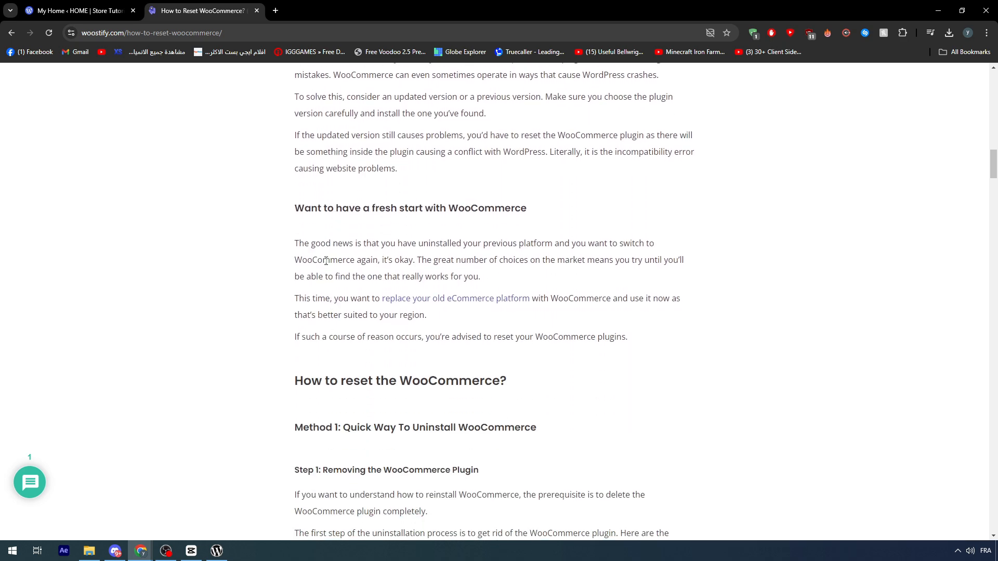
{"action": "scroll", "coordinate": [291, 247], "scroll_direction": "down", "scroll_amount": 4}
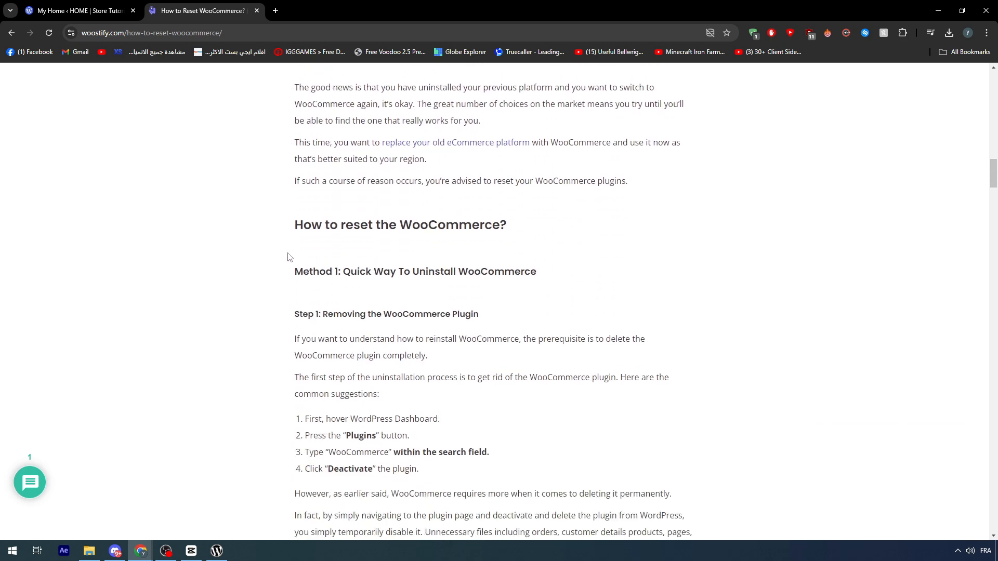
- Read Method 1 on quickly uninstalling WooCommerce, including removing the plugin and the wp-config.php change
{"action": "left_click_drag", "start_coordinate": [344, 219], "coordinate": [568, 227]}
{"action": "left_click", "coordinate": [567, 227]}
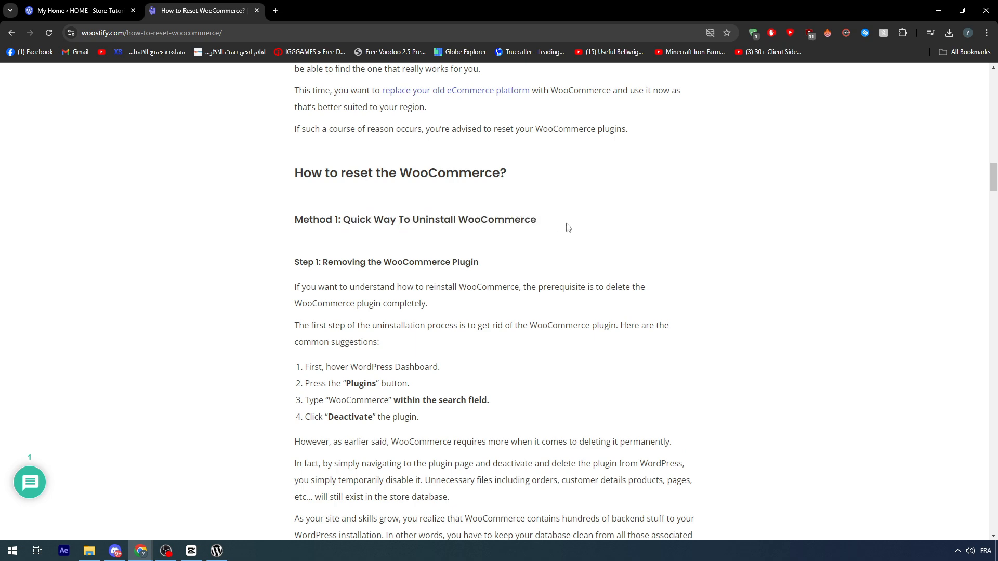
{"action": "scroll", "coordinate": [472, 235], "scroll_direction": "down", "scroll_amount": 2}
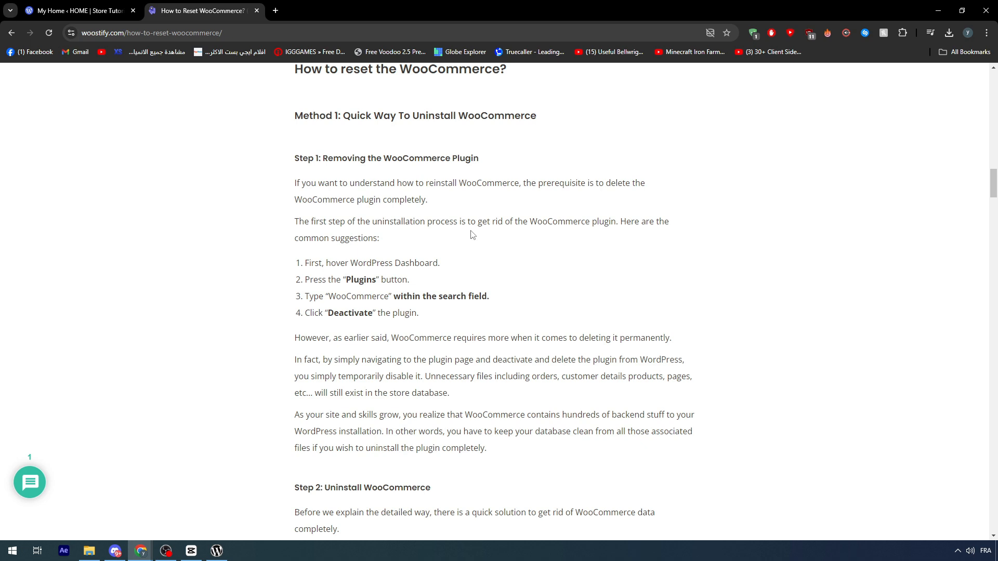
{"action": "scroll", "coordinate": [472, 235], "scroll_direction": "down", "scroll_amount": 6}
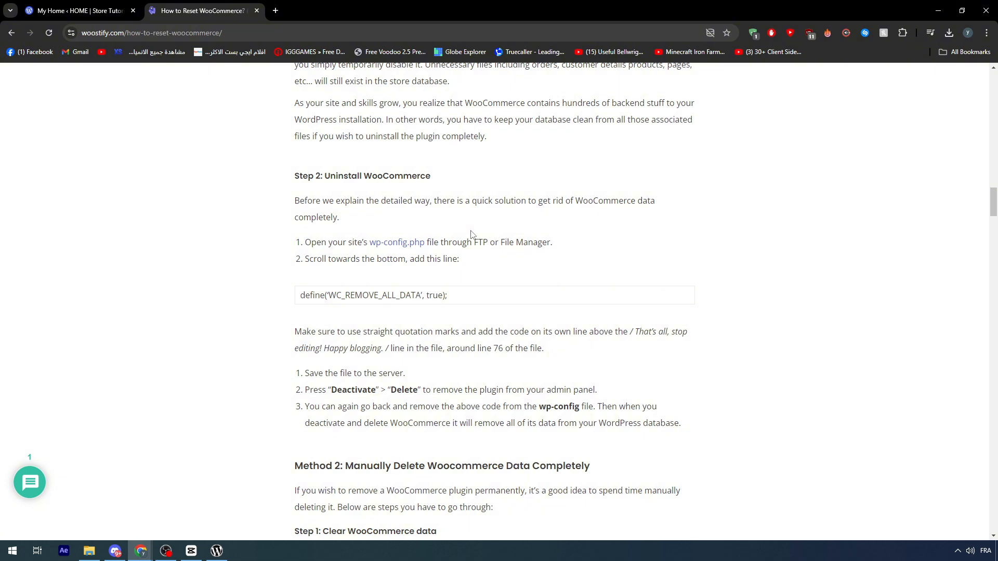
{"action": "scroll", "coordinate": [472, 235], "scroll_direction": "down", "scroll_amount": 3}
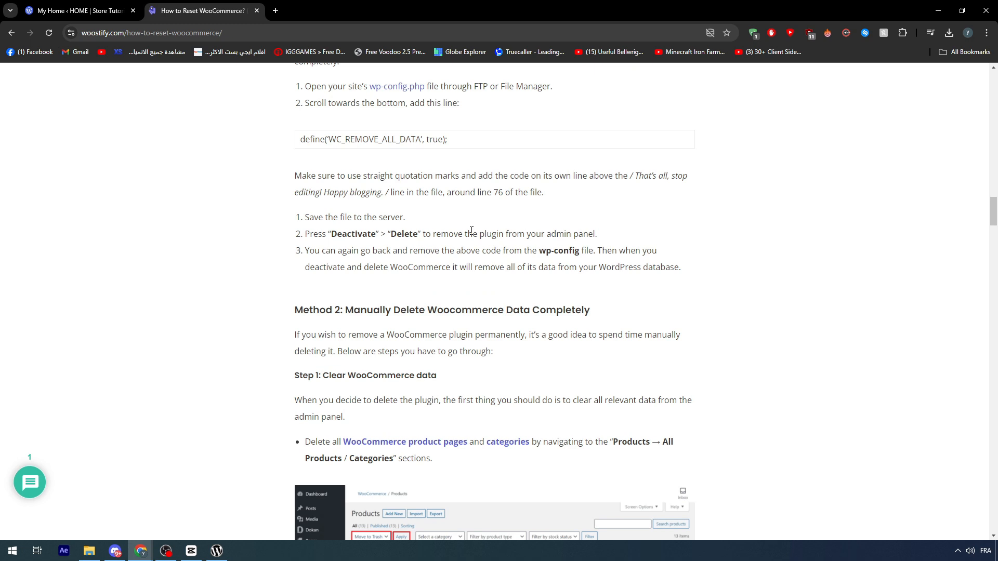
- Examine Method 2, Step 1 on clearing WooCommerce data, covering the deletion of all products and product categories
{"action": "scroll", "coordinate": [442, 228], "scroll_direction": "down", "scroll_amount": 2}
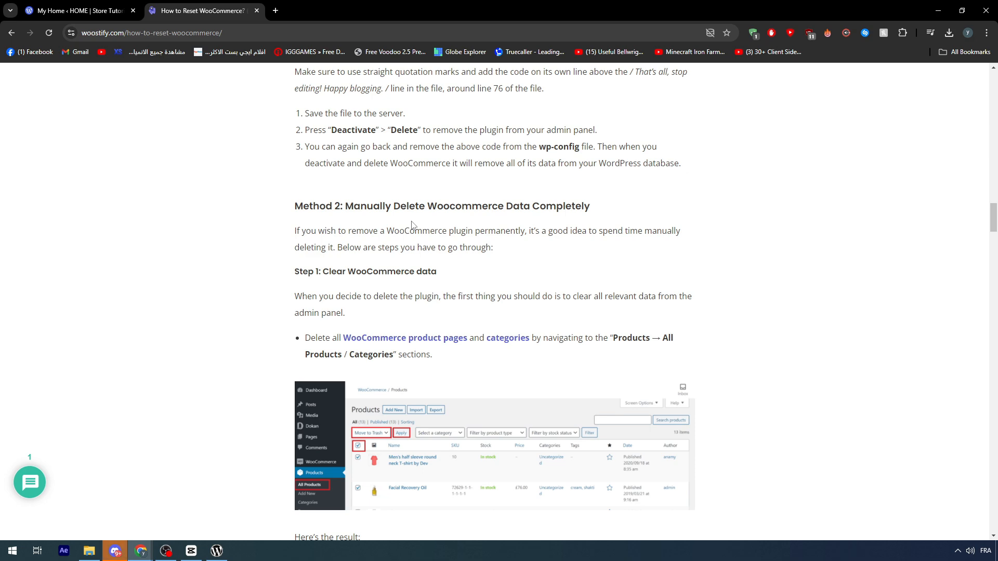
{"action": "scroll", "coordinate": [412, 224], "scroll_direction": "down", "scroll_amount": 3}
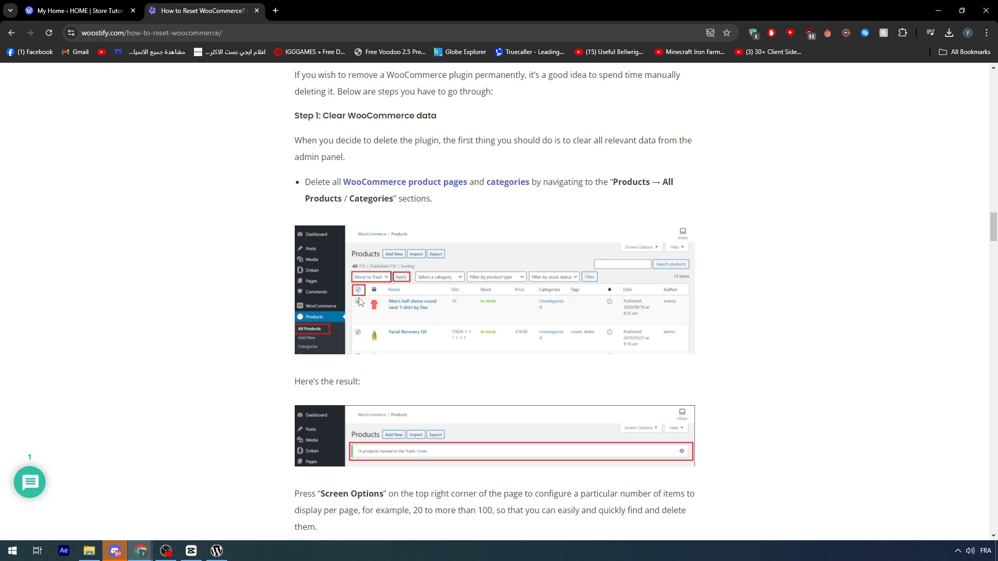
{"action": "scroll", "coordinate": [359, 304], "scroll_direction": "down", "scroll_amount": 1}
{"action": "scroll", "coordinate": [366, 286], "scroll_direction": "up", "scroll_amount": 1}
{"action": "scroll", "coordinate": [375, 264], "scroll_direction": "down", "scroll_amount": 4}
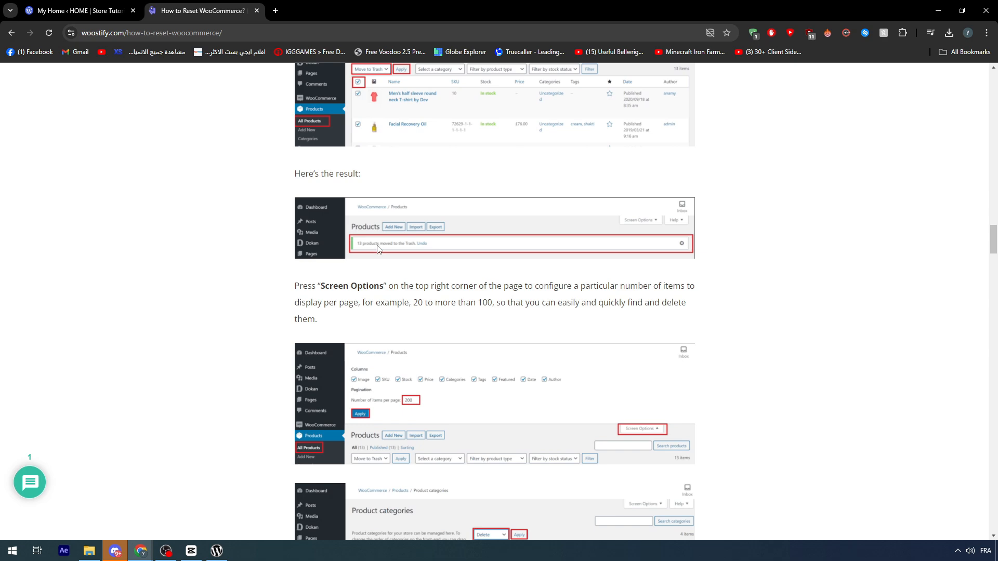
{"action": "scroll", "coordinate": [436, 291], "scroll_direction": "up", "scroll_amount": 5}
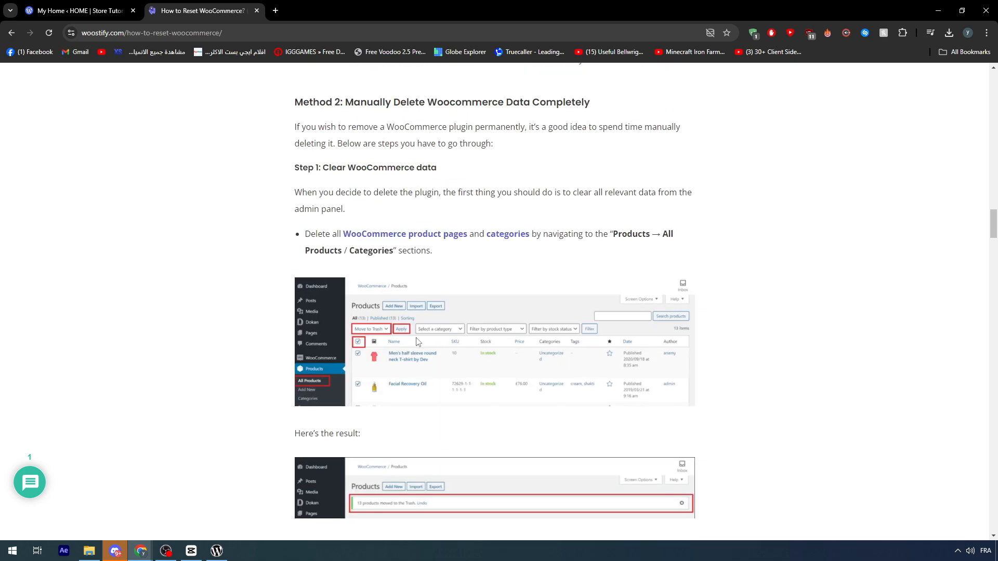
{"action": "scroll", "coordinate": [405, 344], "scroll_direction": "down", "scroll_amount": 4}
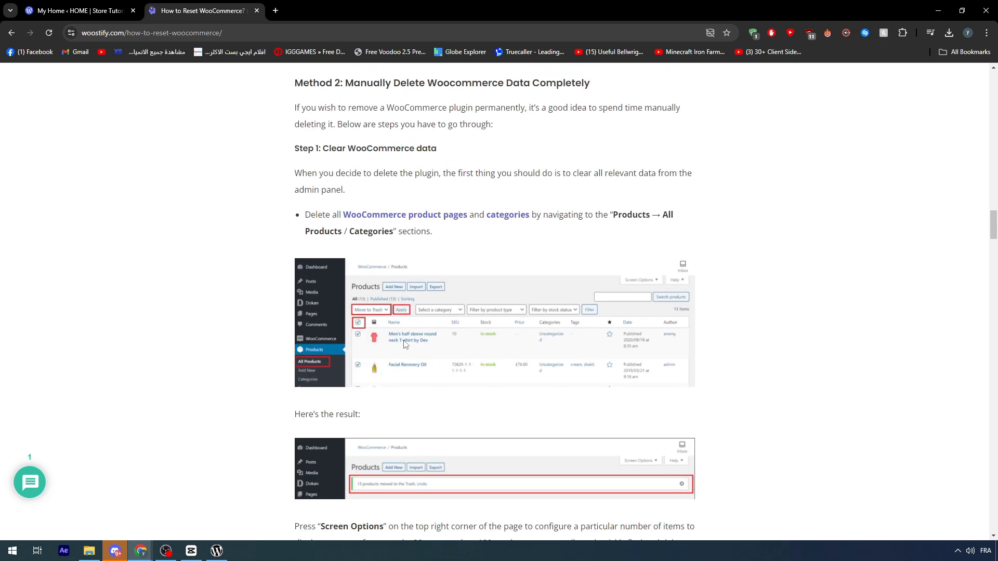
{"action": "scroll", "coordinate": [405, 341], "scroll_direction": "down", "scroll_amount": 6}
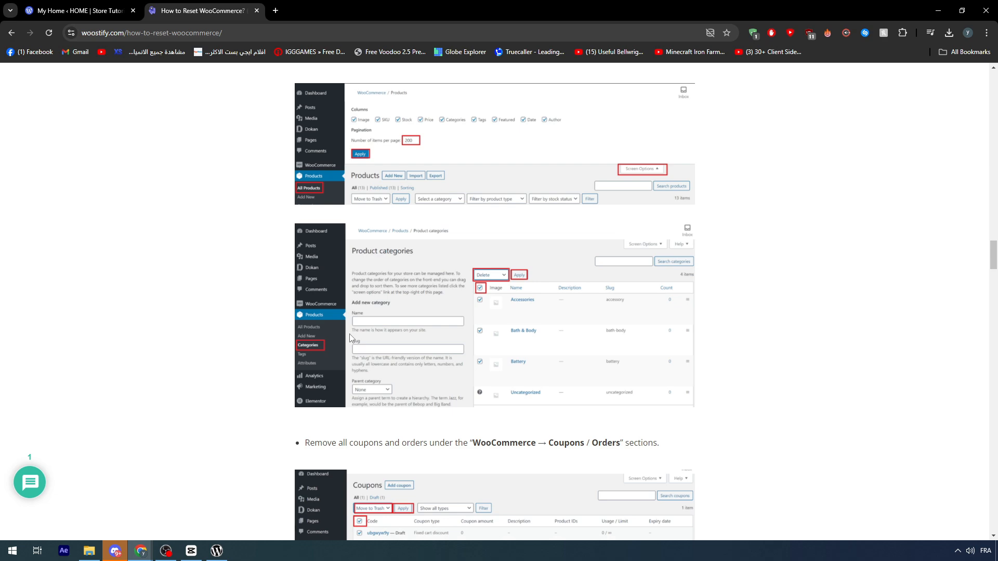
- Examine how Method 2 removes all coupons and orders, and return to the introduction and table of contents at the article's beginning
{"action": "scroll", "coordinate": [419, 320], "scroll_direction": "down", "scroll_amount": 5}
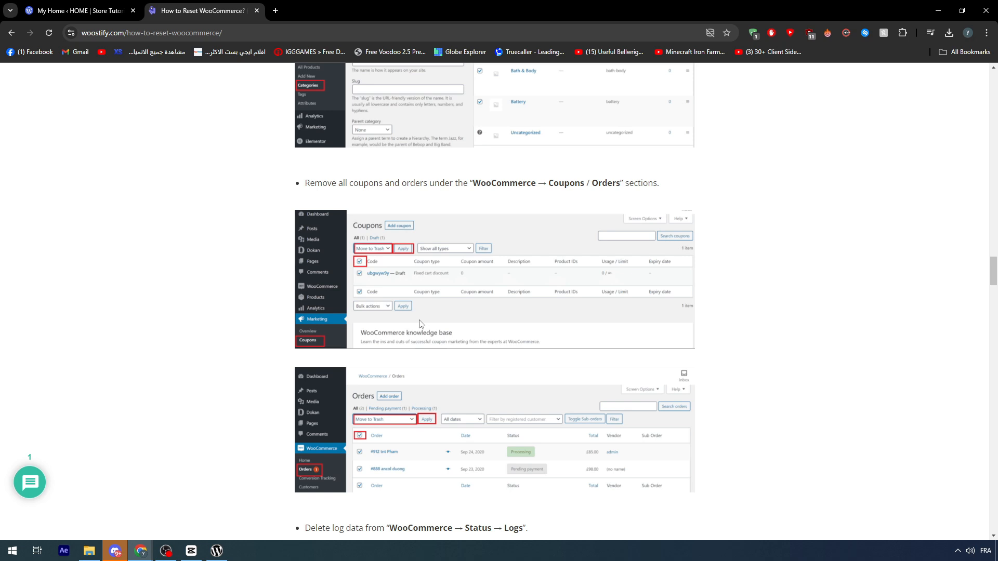
{"action": "scroll", "coordinate": [421, 324], "scroll_direction": "down", "scroll_amount": 4}
{"action": "scroll", "coordinate": [504, 348], "scroll_direction": "up", "scroll_amount": 7}
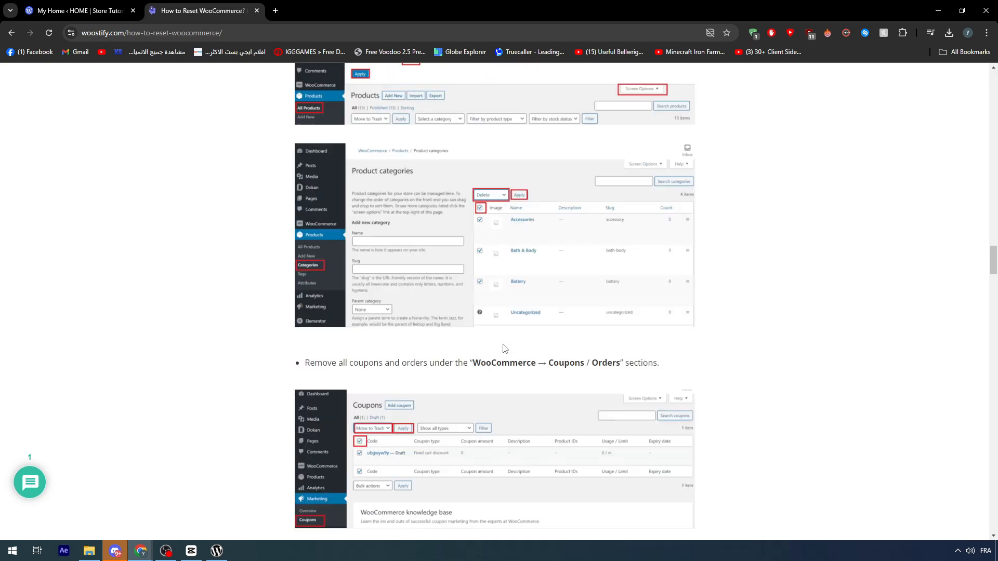
{"action": "scroll", "coordinate": [503, 348], "scroll_direction": "up", "scroll_amount": 15}
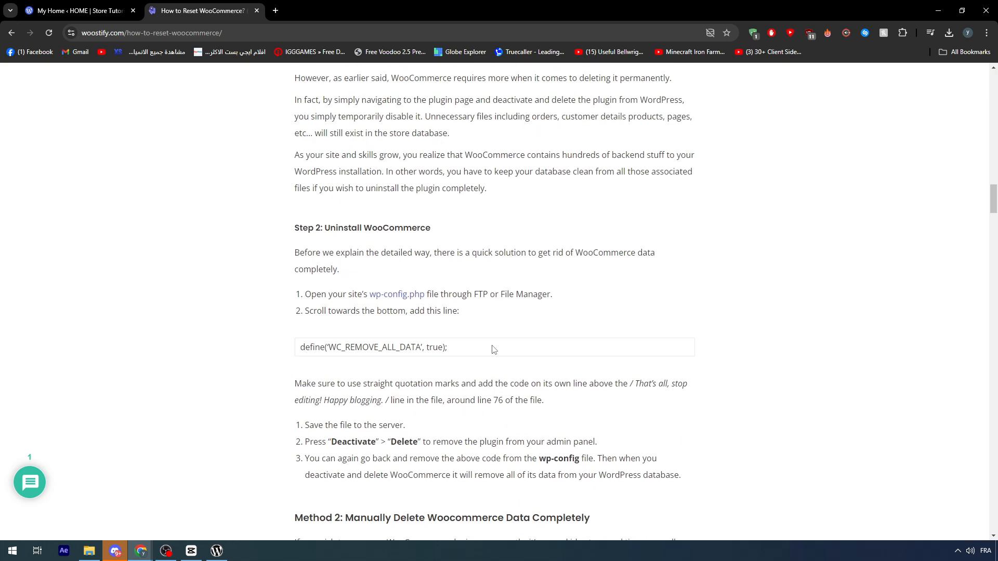
{"action": "scroll", "coordinate": [493, 349], "scroll_direction": "up", "scroll_amount": 6}
{"action": "scroll", "coordinate": [485, 347], "scroll_direction": "up", "scroll_amount": 20}
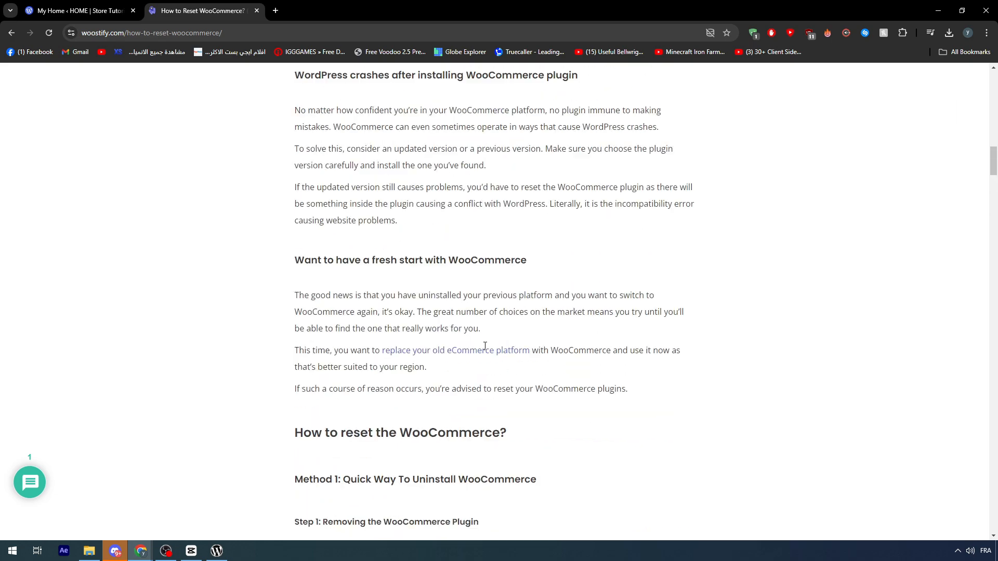
{"action": "scroll", "coordinate": [485, 348], "scroll_direction": "up", "scroll_amount": 10}
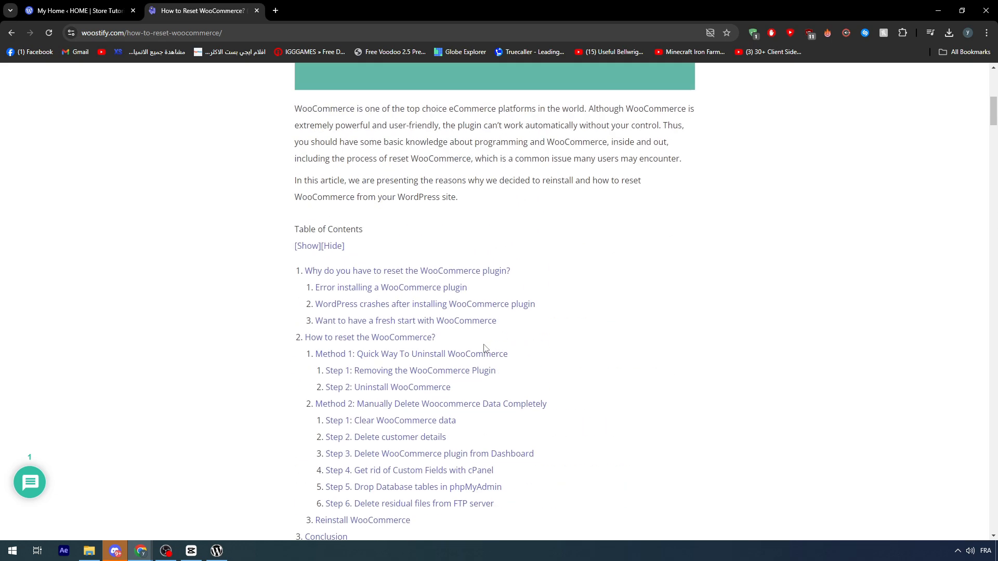
{"action": "scroll", "coordinate": [467, 347], "scroll_direction": "down", "scroll_amount": 3}
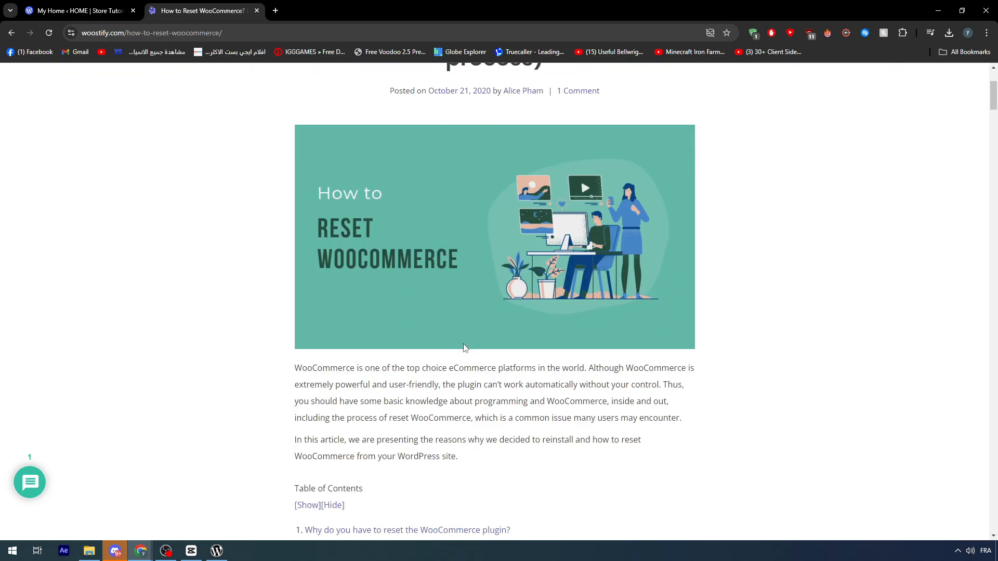